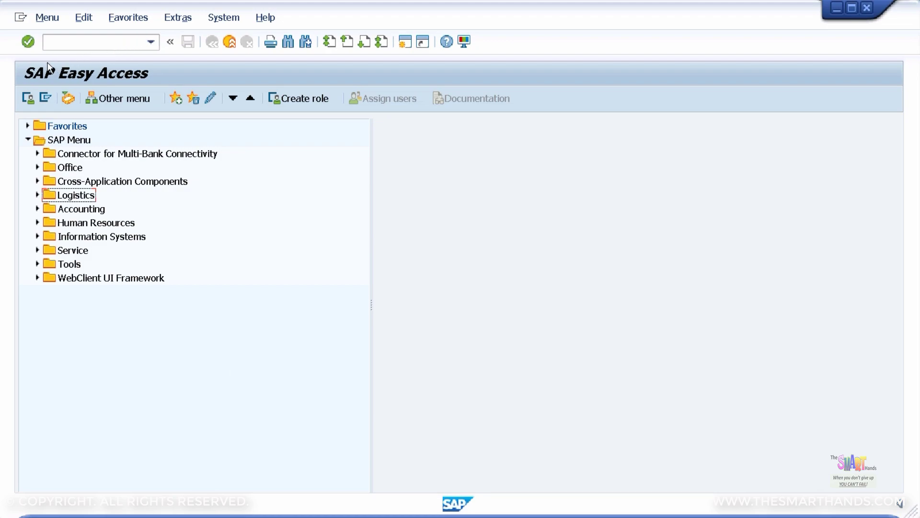
- Run transaction SPRO and open the SAP Reference IMG
left_click(104, 41)
type("SPR")
type("O")
key("Return")
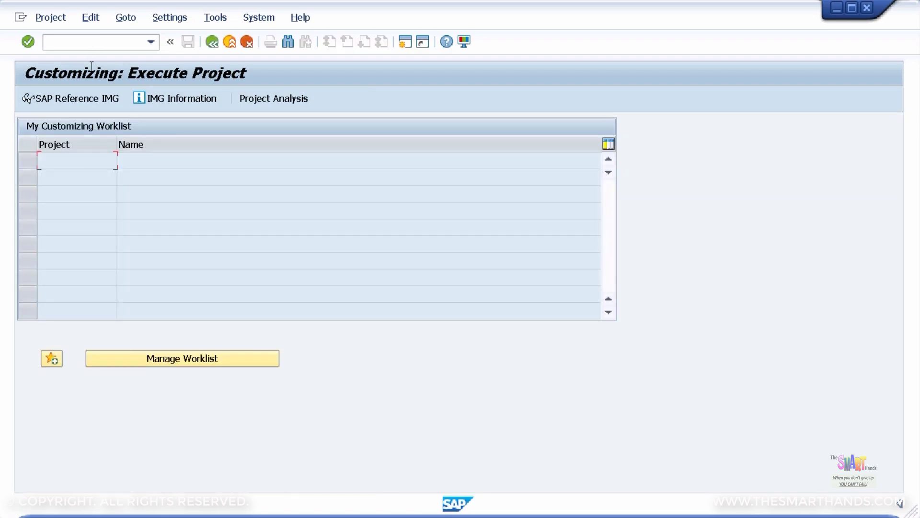
left_click(86, 101)
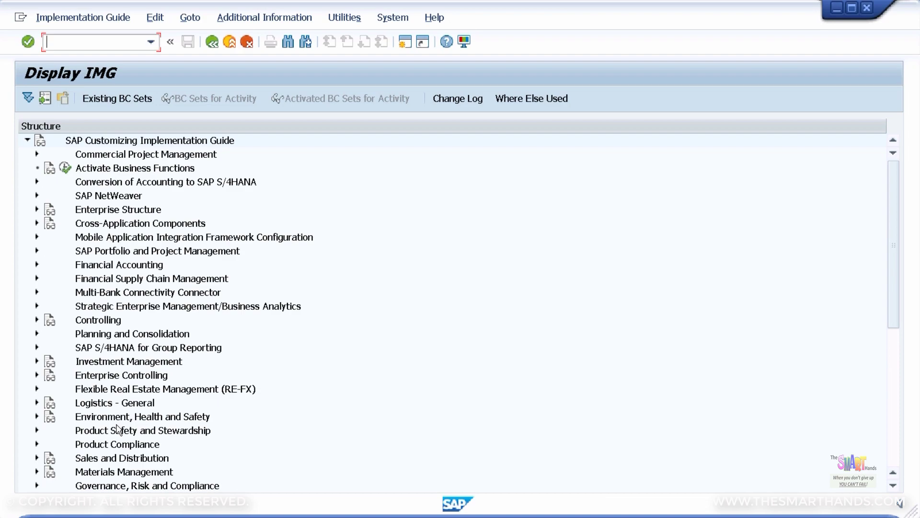
- Show technical key attributes in an Additional information column and resize the Structure and Additional information columns
left_click(261, 19)
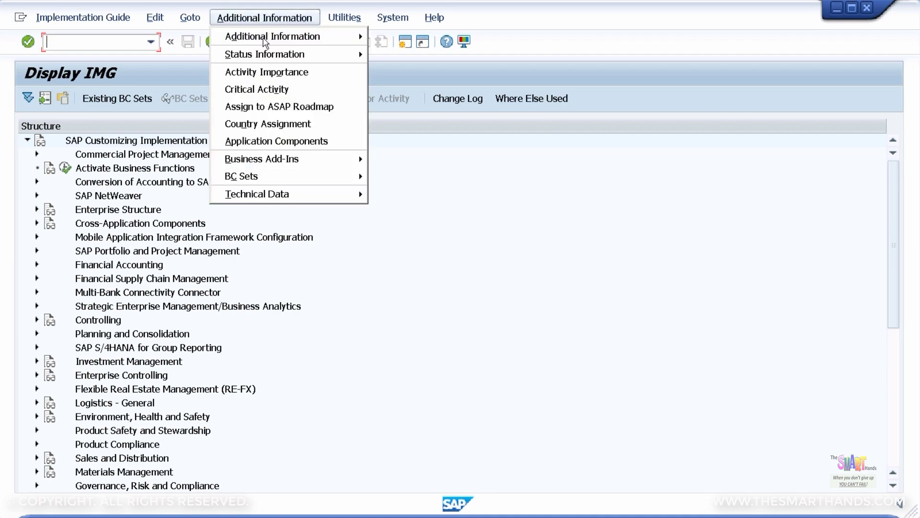
mouse_move(266, 38)
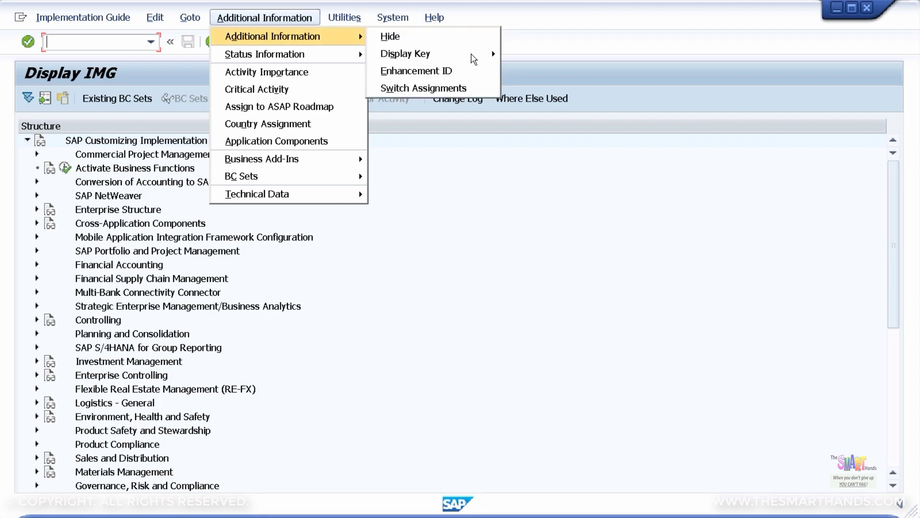
mouse_move(471, 53)
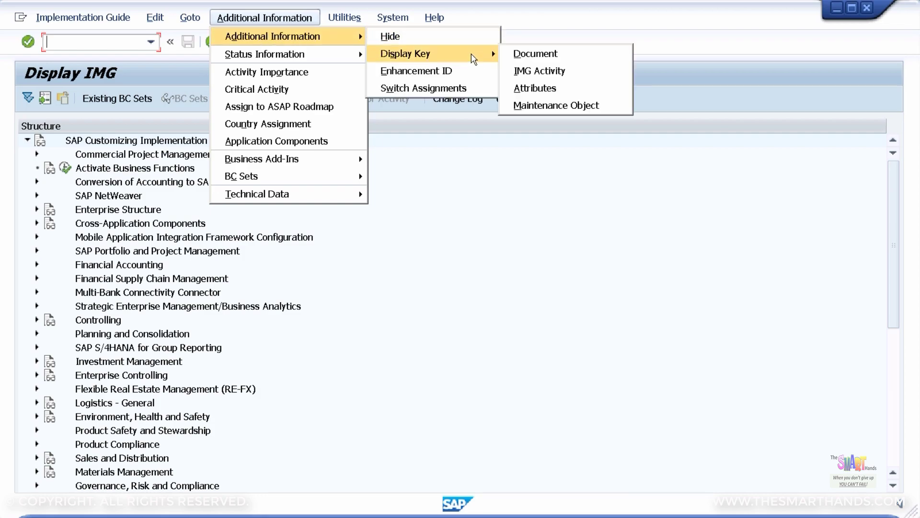
left_click(529, 92)
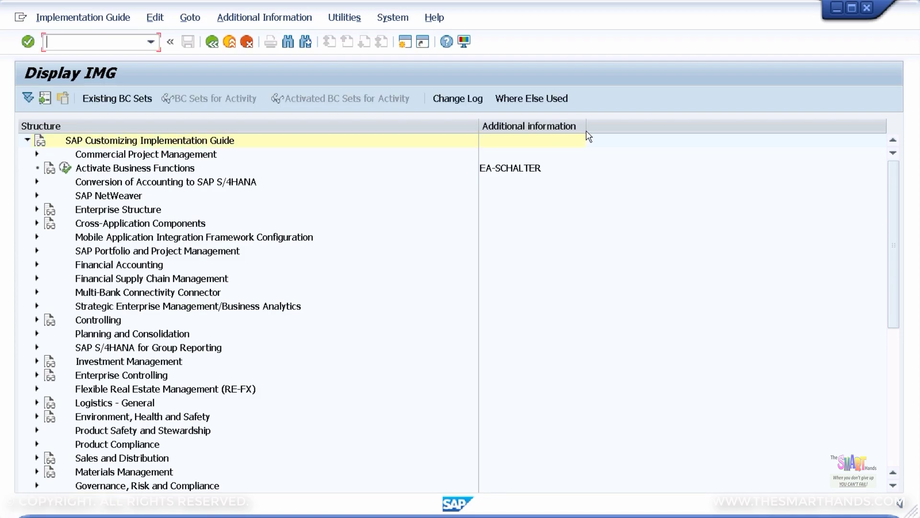
left_click_drag(588, 126, 781, 129)
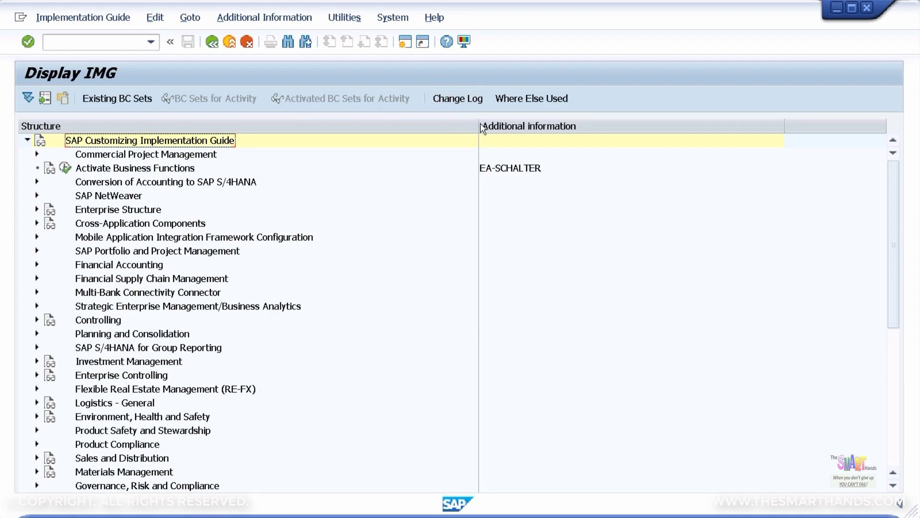
left_click_drag(477, 126, 348, 133)
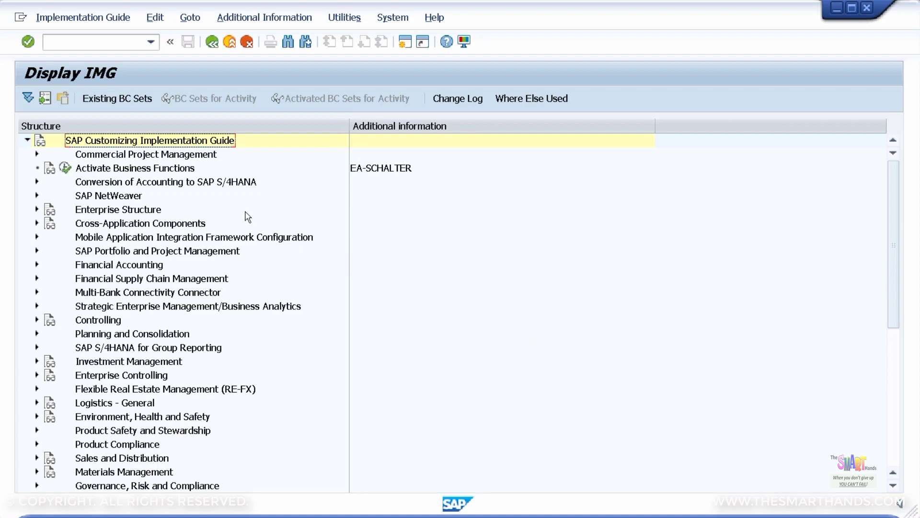
- Expand Enterprise Structure > Definition > Financial Accounting and run Edit, Copy, Delete, Check Company Code
left_click(37, 209)
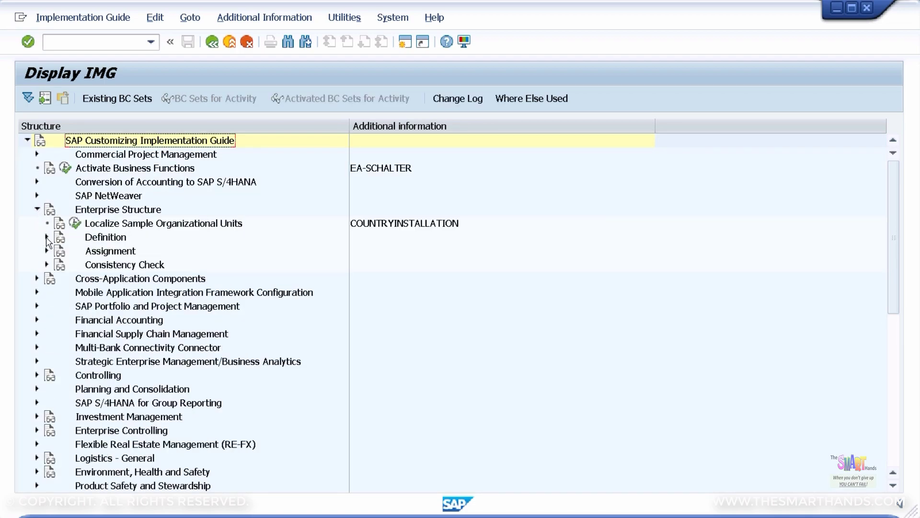
left_click(47, 238)
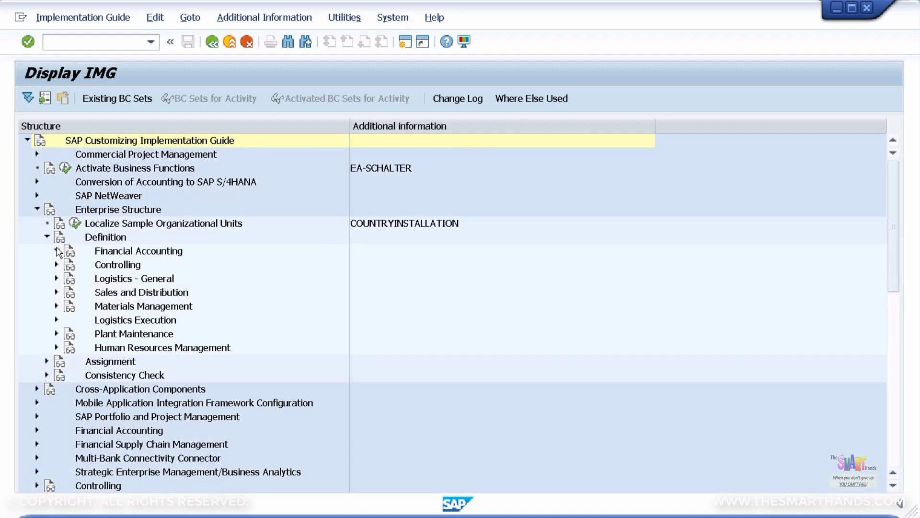
left_click(56, 250)
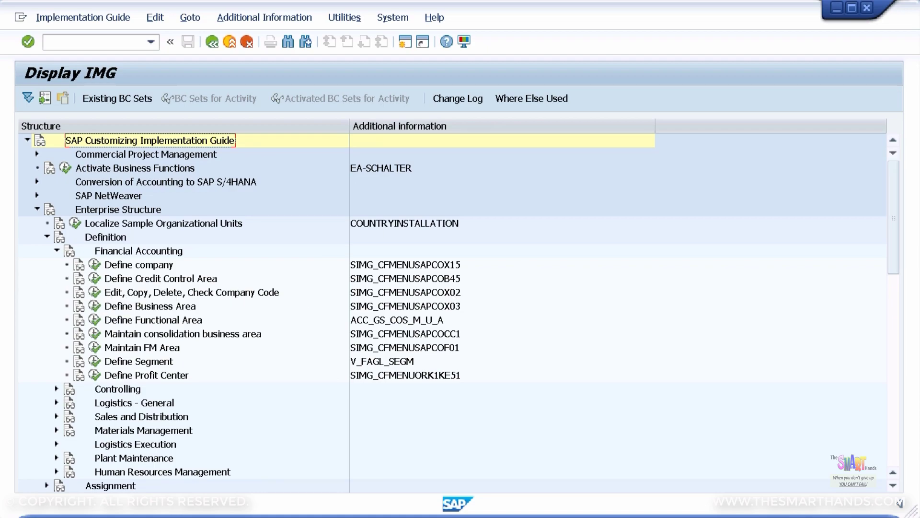
left_click(95, 292)
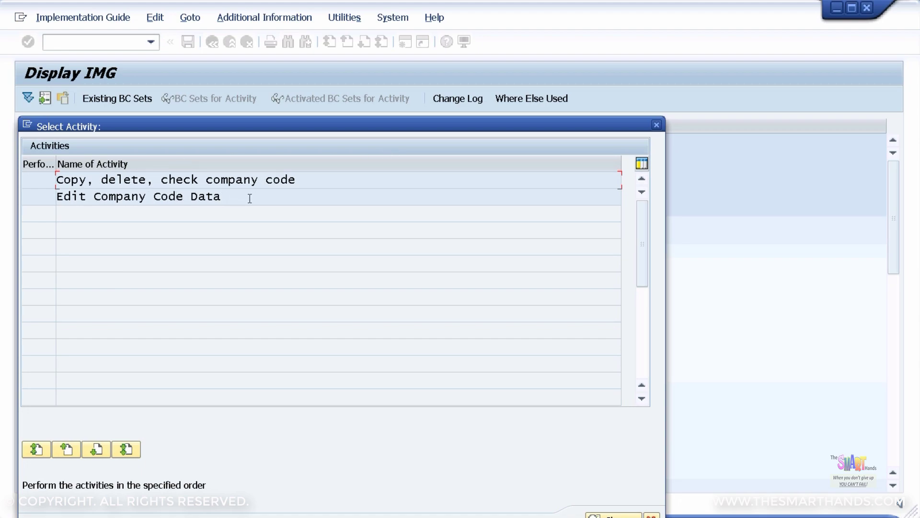
- Choose Edit Company Code Data and start a new company code entry
double_click(222, 197)
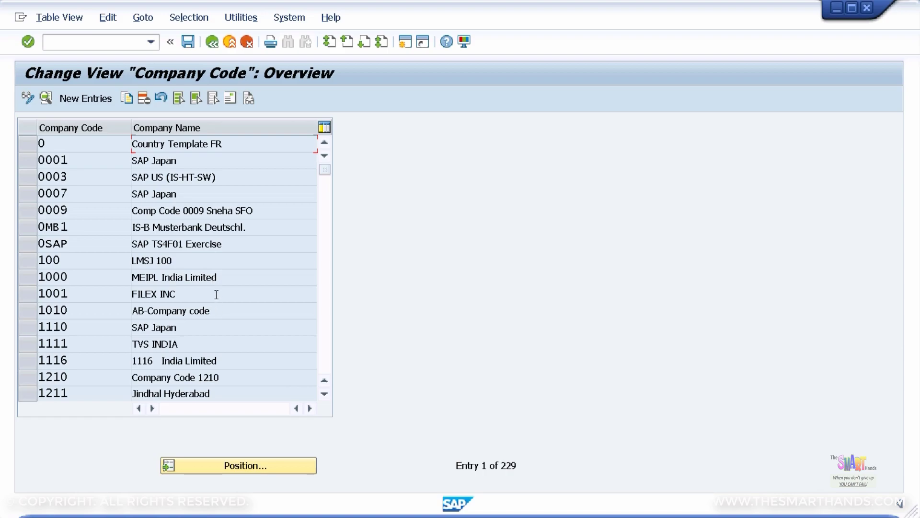
left_click(95, 99)
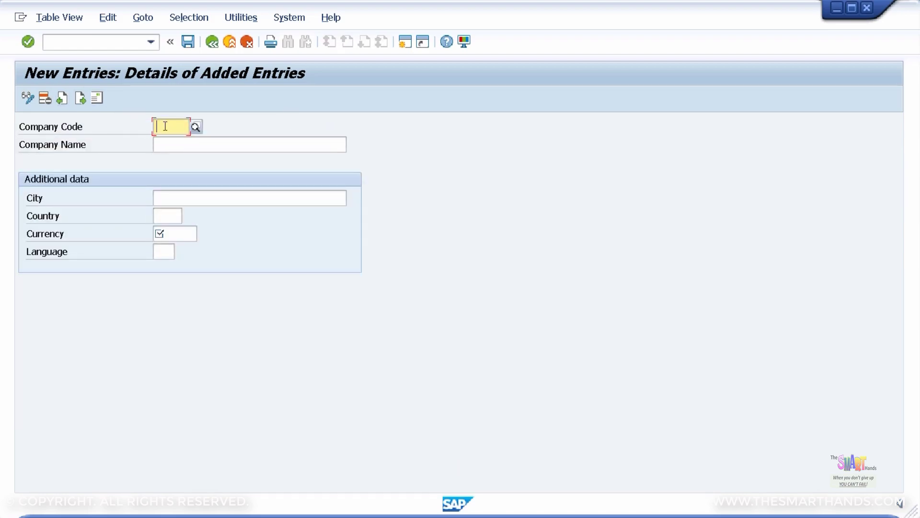
- Enter company code M001, name 'M Test Company Code' and city Chicago
type("M")
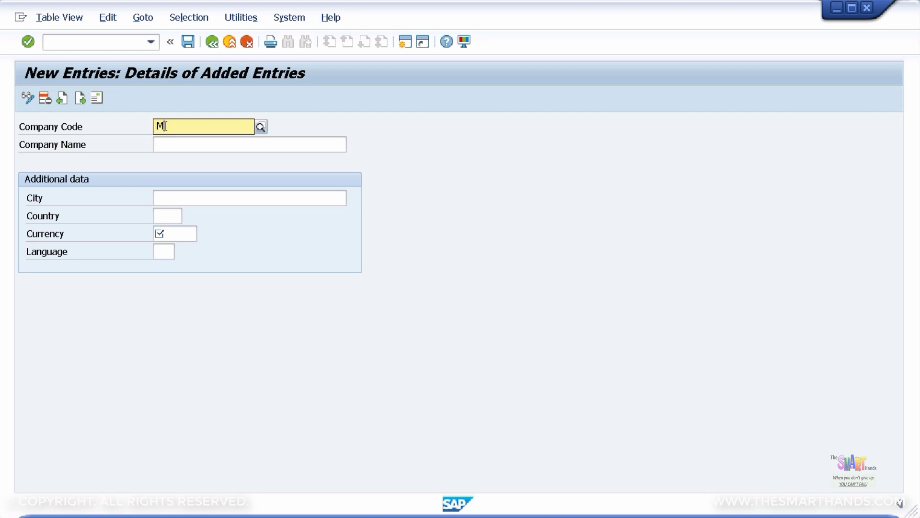
type("001")
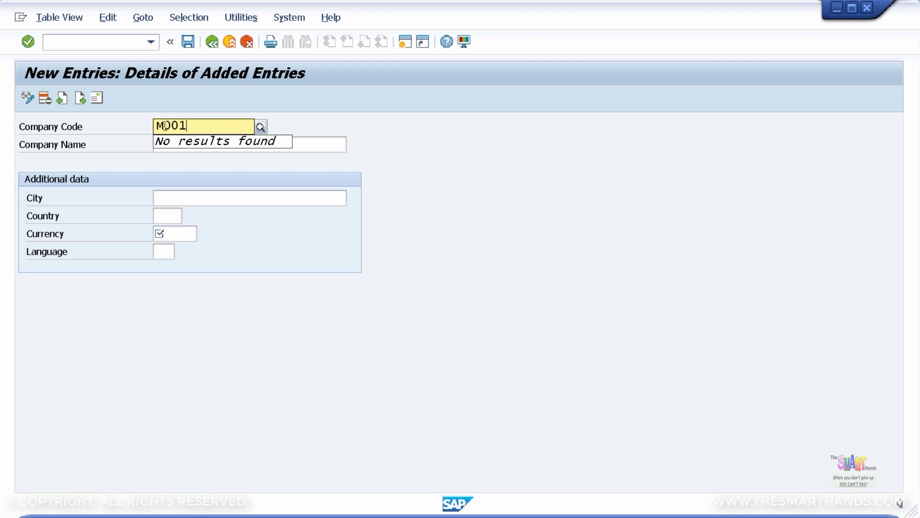
key("Tab")
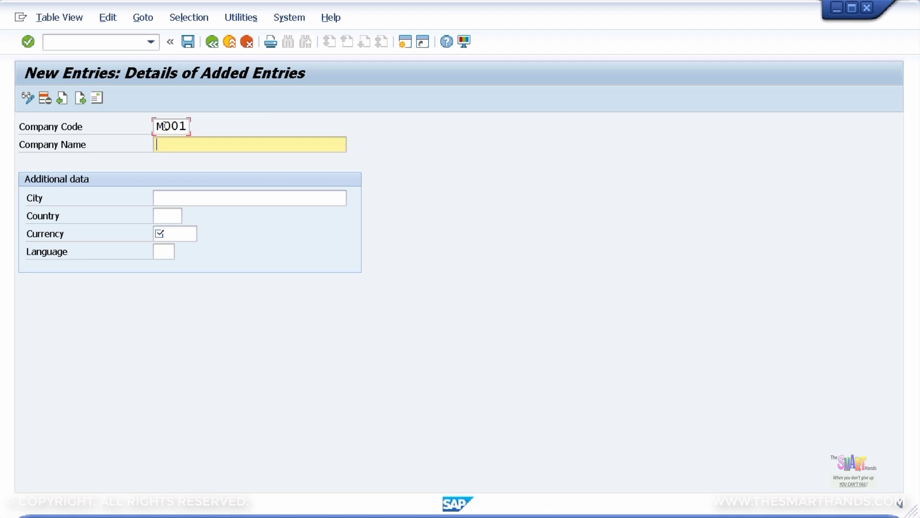
type("M Test Company Code")
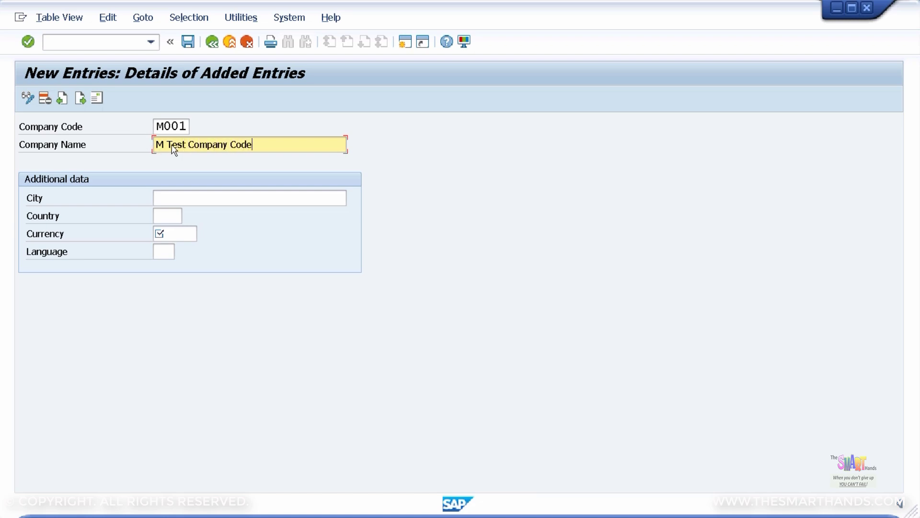
left_click(171, 198)
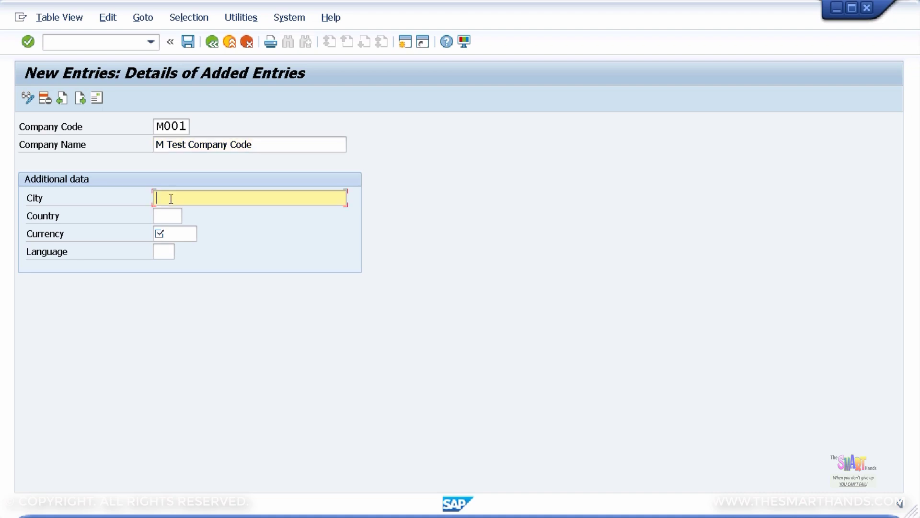
type("Chicago")
- Set country US, currency USD and language EN
key("Tab")
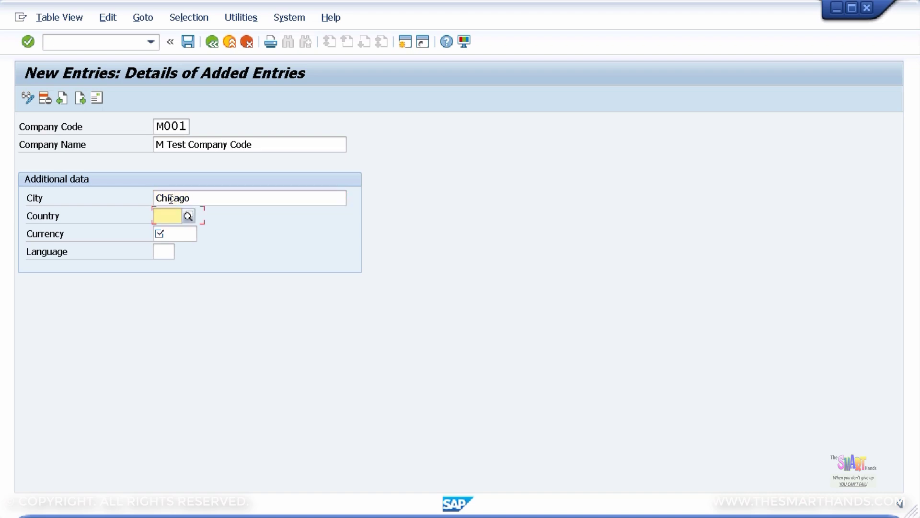
type("US")
key("Tab")
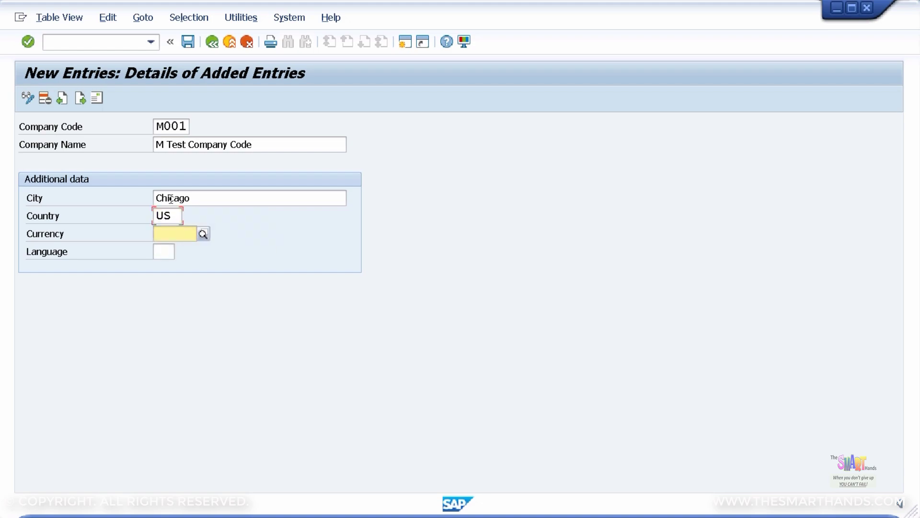
type("USD")
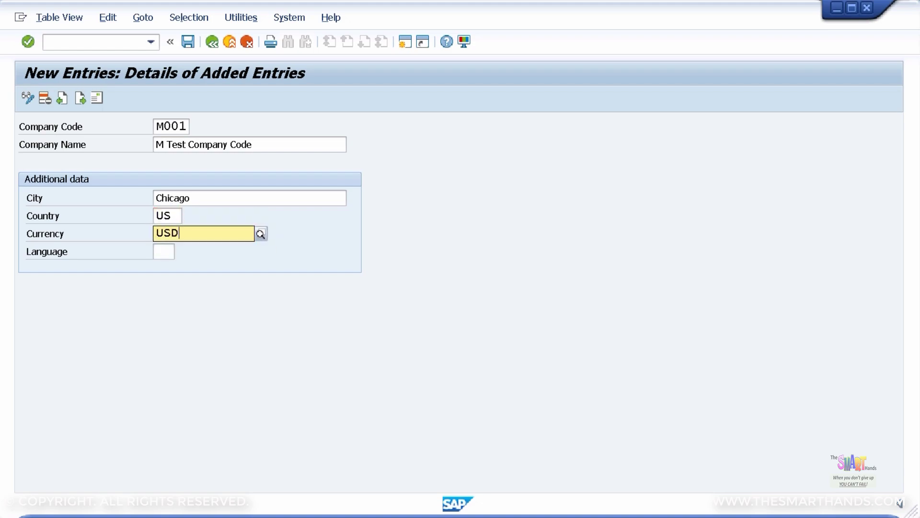
key("Tab")
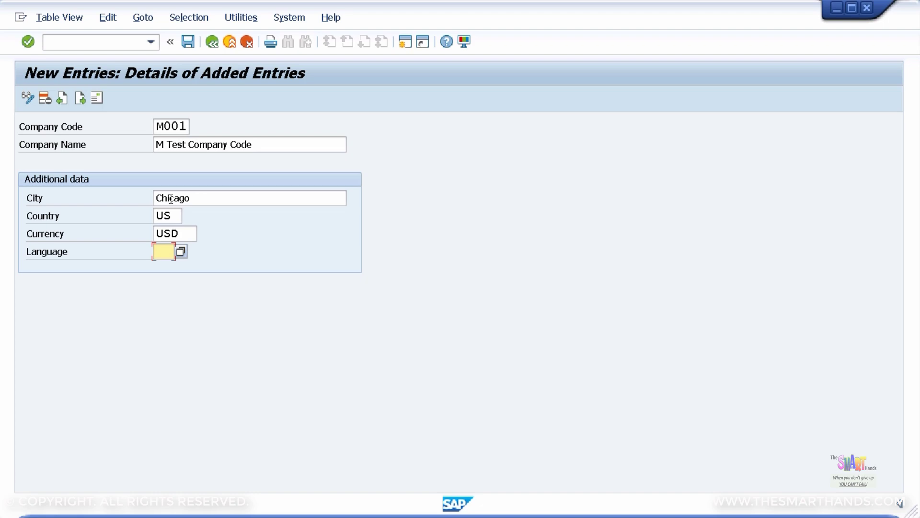
type("En")
key("BackSpace")
type("N")
- Save company code M001 and set the address title to Company
left_click(188, 42)
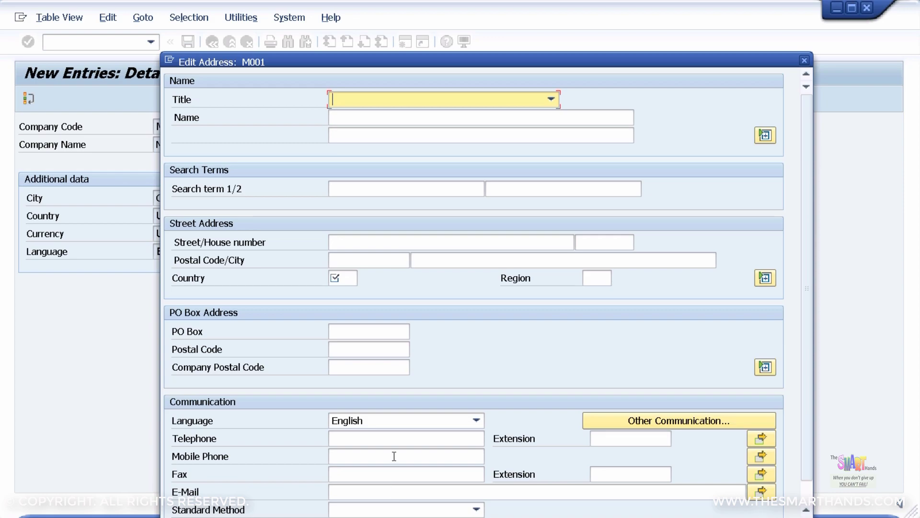
left_click(403, 105)
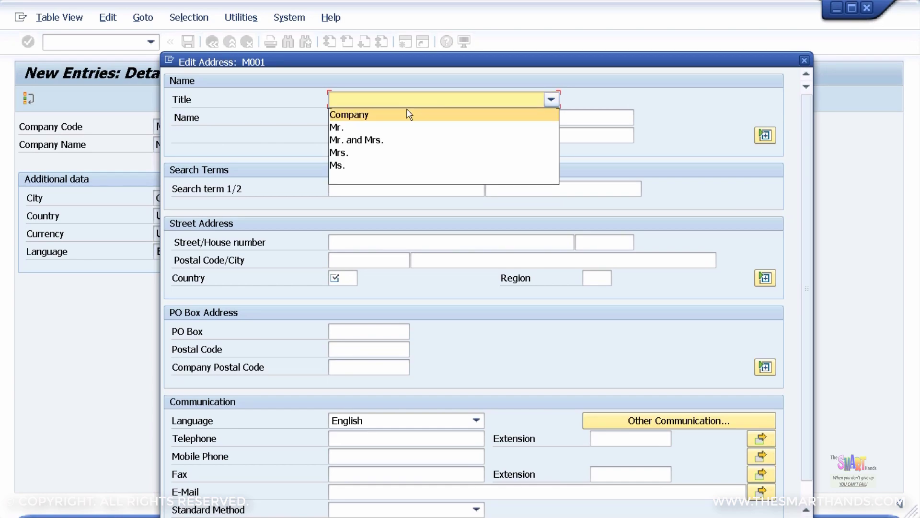
left_click(355, 115)
- Enter address name 'M Test Company Code' and search term 'M Test'
left_click(353, 115)
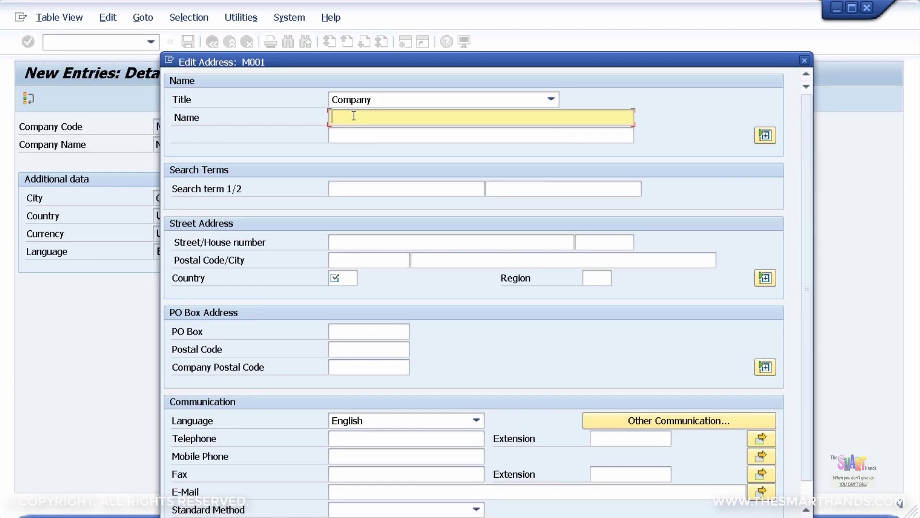
type("M Test Company Code")
left_click(403, 187)
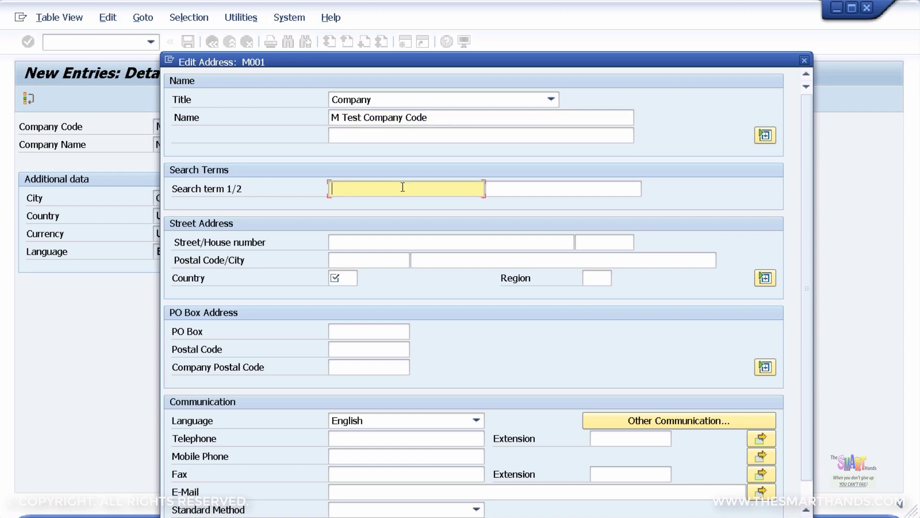
type("Test")
key("Tab")
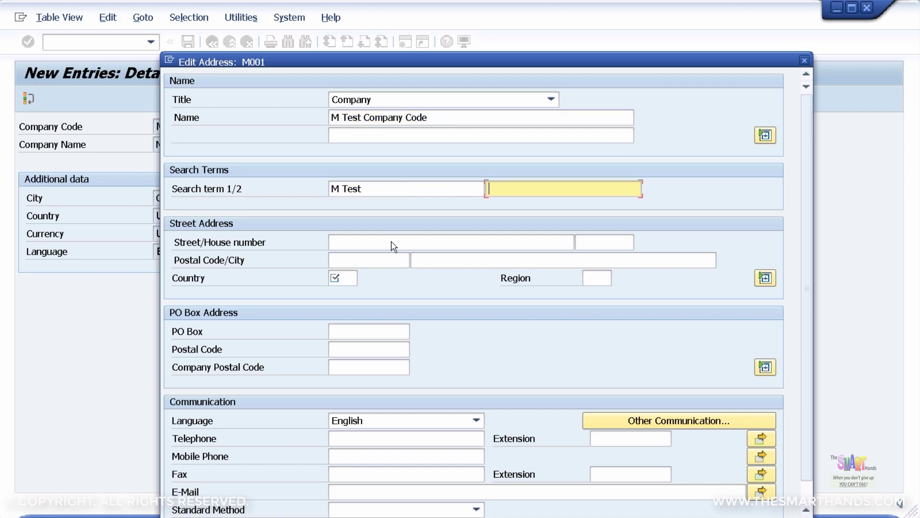
left_click(393, 242)
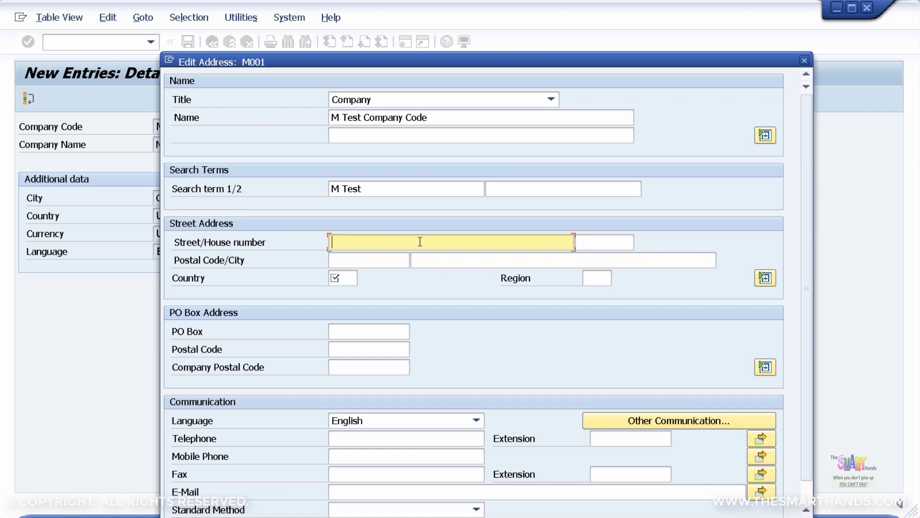
type("Kingsbury Street")
key("Tab")
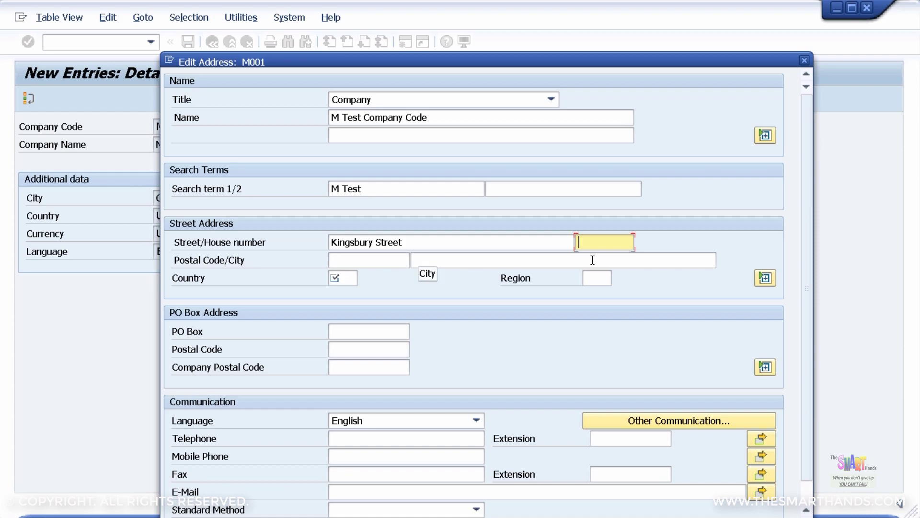
type("5")
- Enter postal code 60600 and city Chicago
left_click(380, 261)
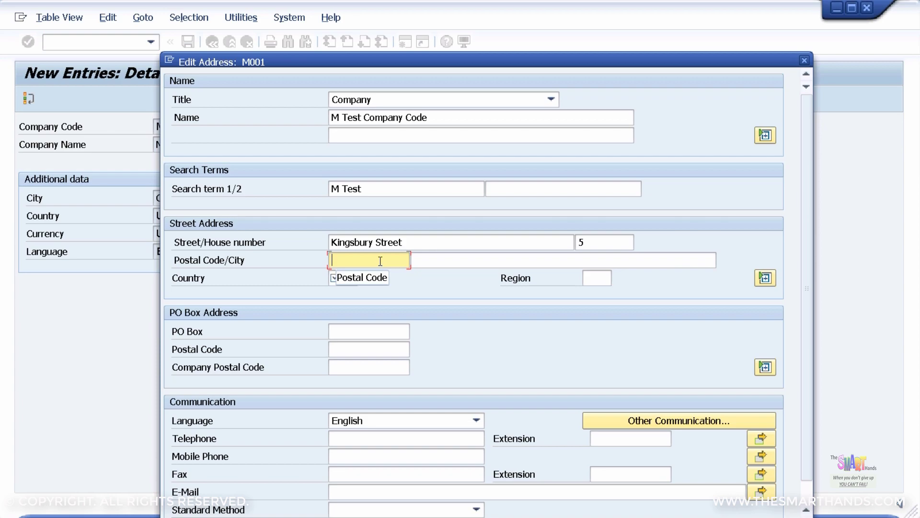
type("606")
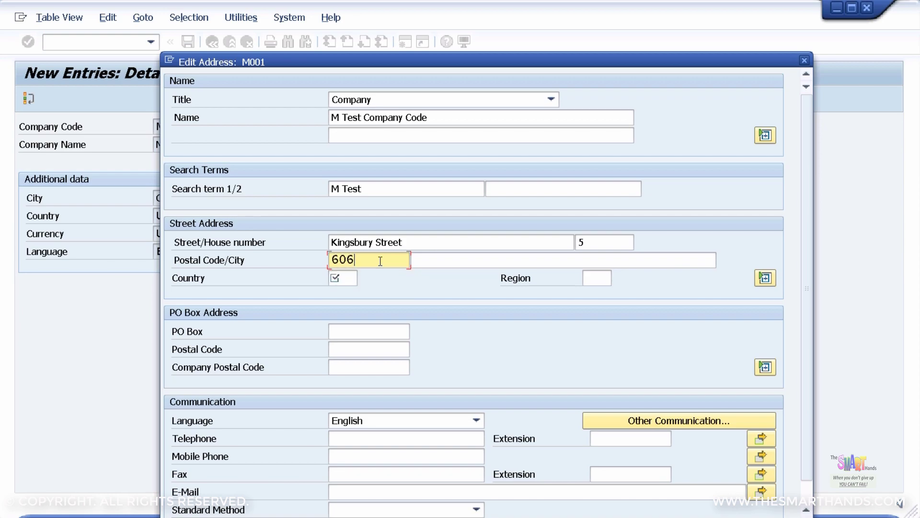
type("000")
key("BackSpace")
key("Tab")
type("Chicago")
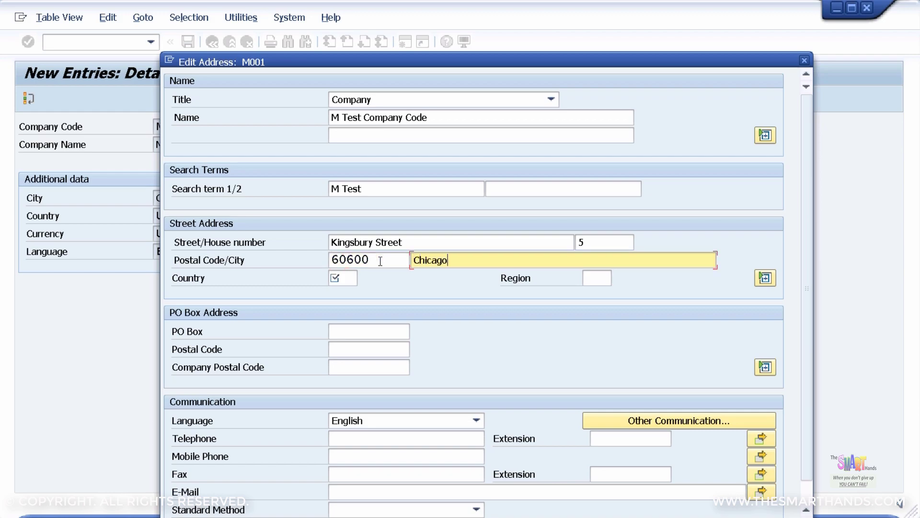
key("Tab")
- Set country US and region IL (Illinois), then confirm the address
type("US")
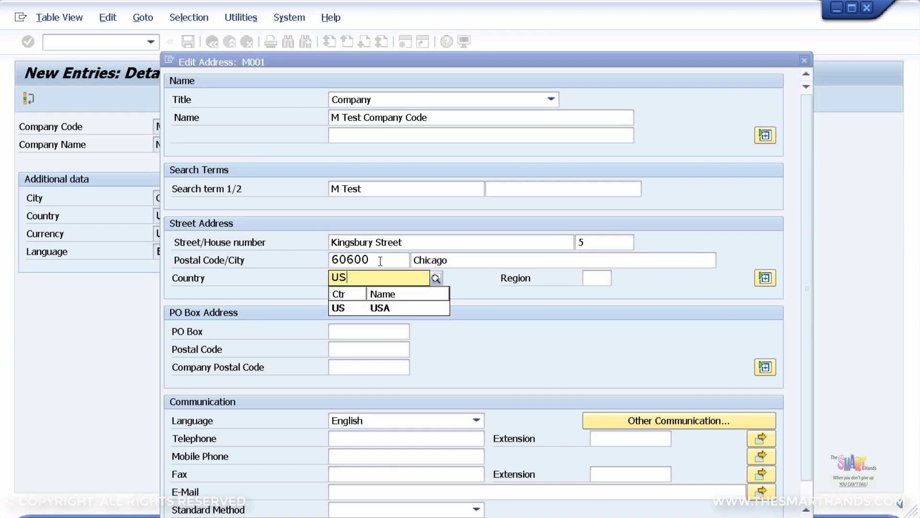
key("Tab")
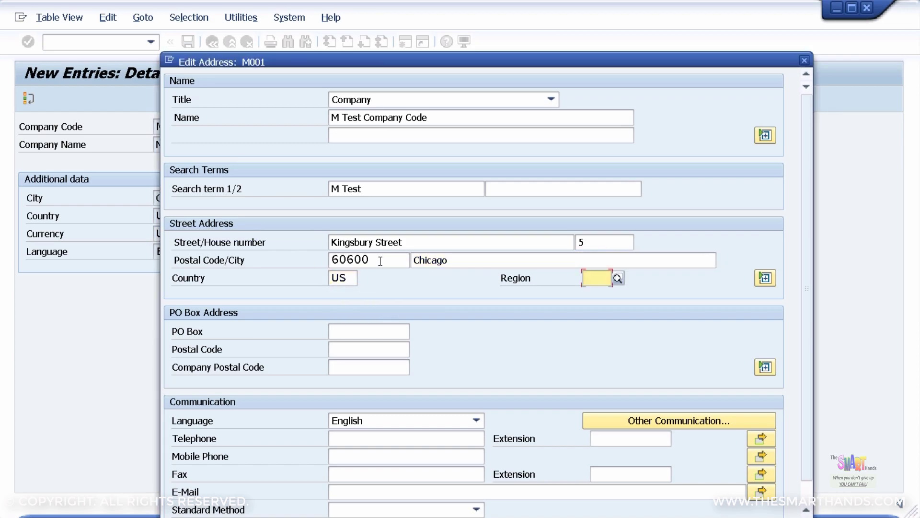
type("IL")
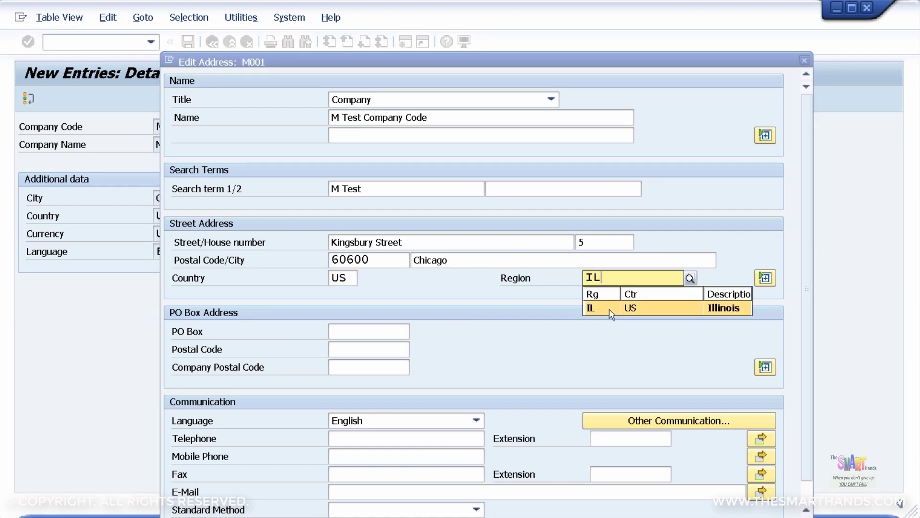
left_click(613, 309)
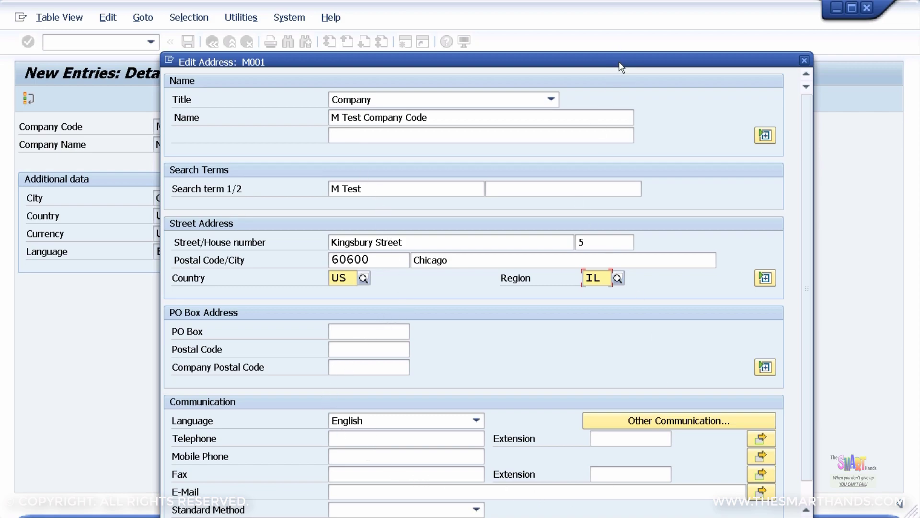
left_click_drag(614, 56, 614, 18)
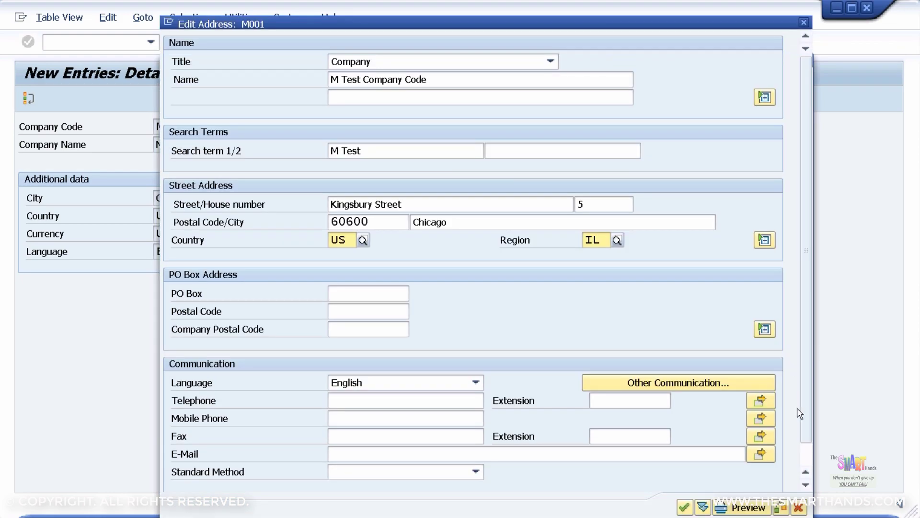
left_click(685, 508)
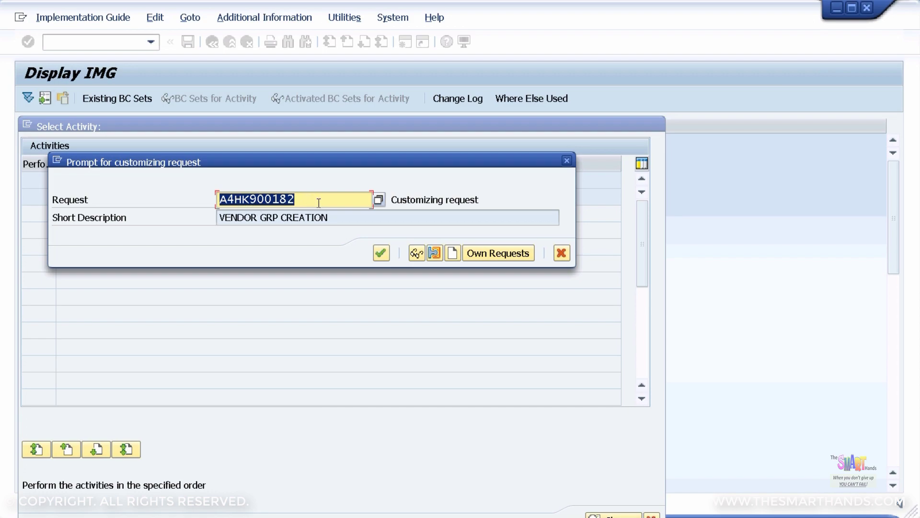
- Create customizing request 'FI Configurations' and assign the M001 changes to it
left_click(455, 252)
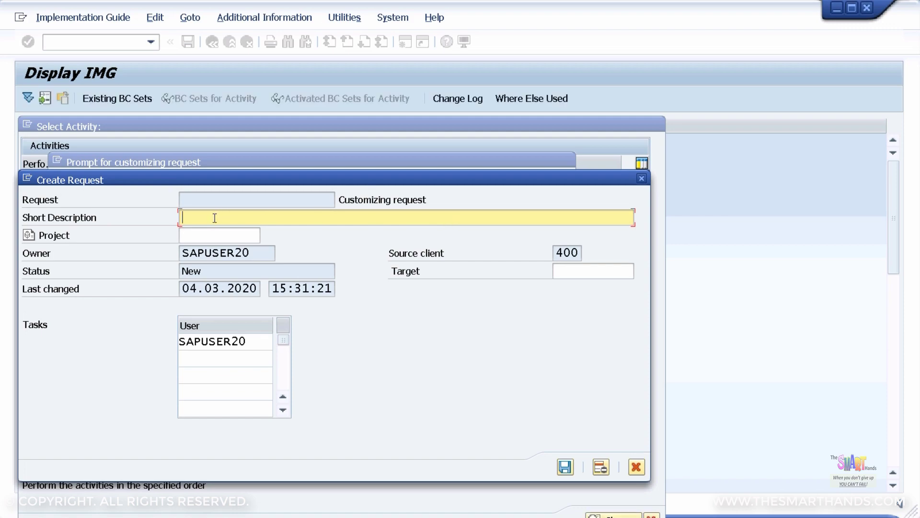
type("FI Configurations")
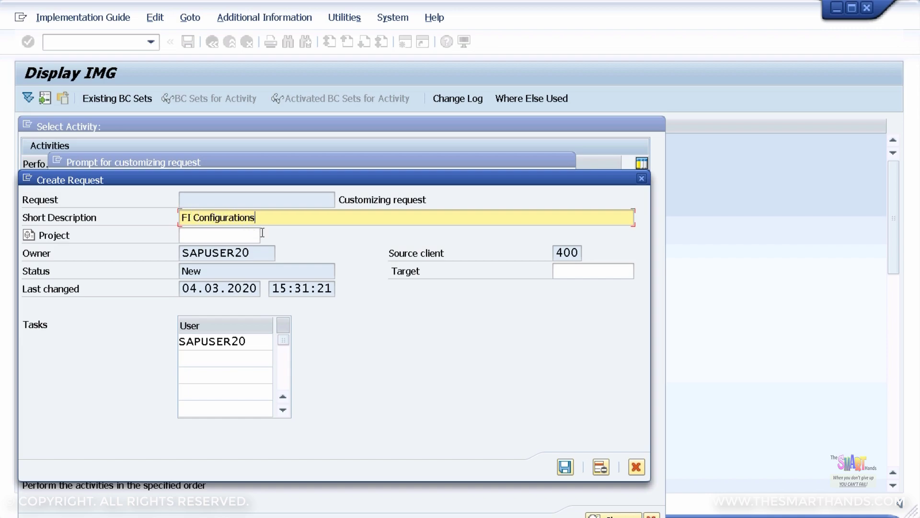
left_click(565, 466)
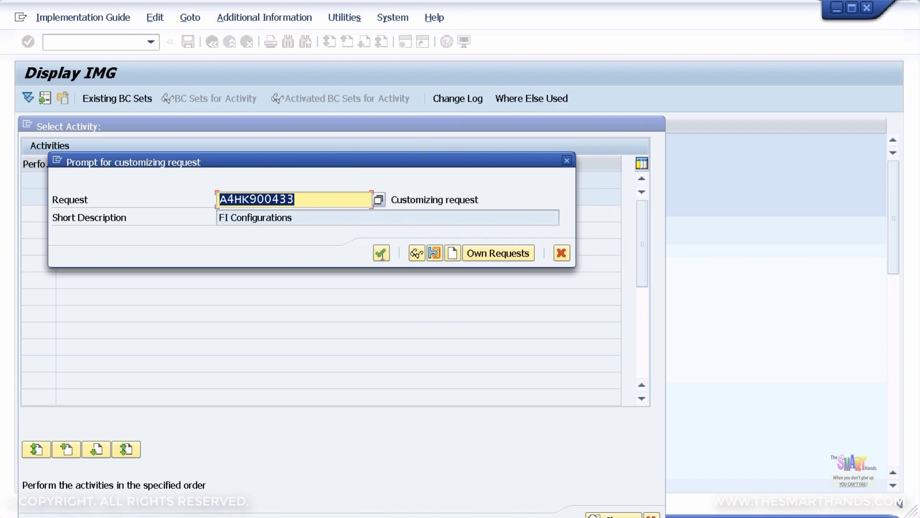
left_click(381, 253)
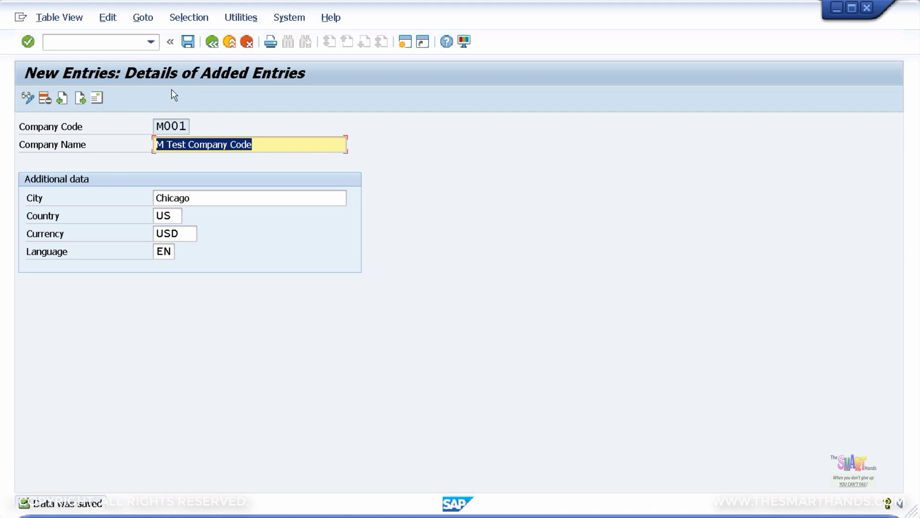
- Go back twice to the Display IMG tree and close the Select Activity dialog
left_click(212, 42)
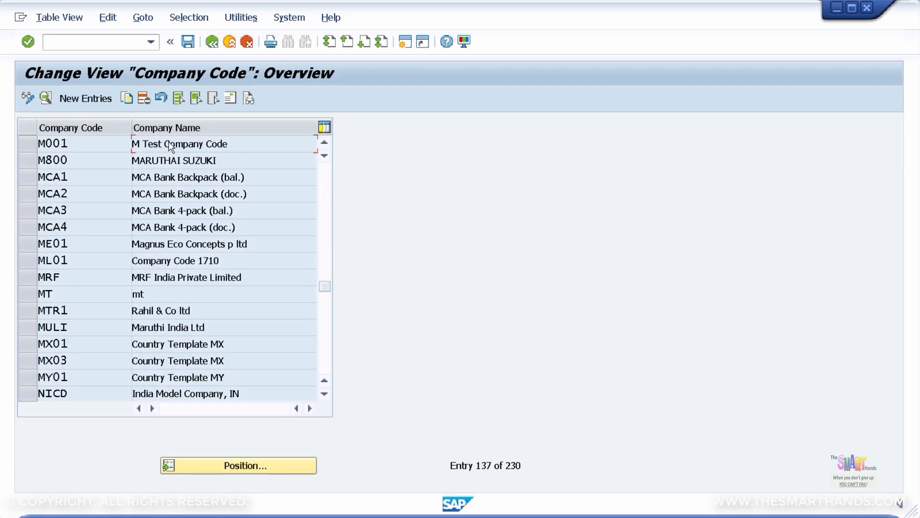
left_click(212, 44)
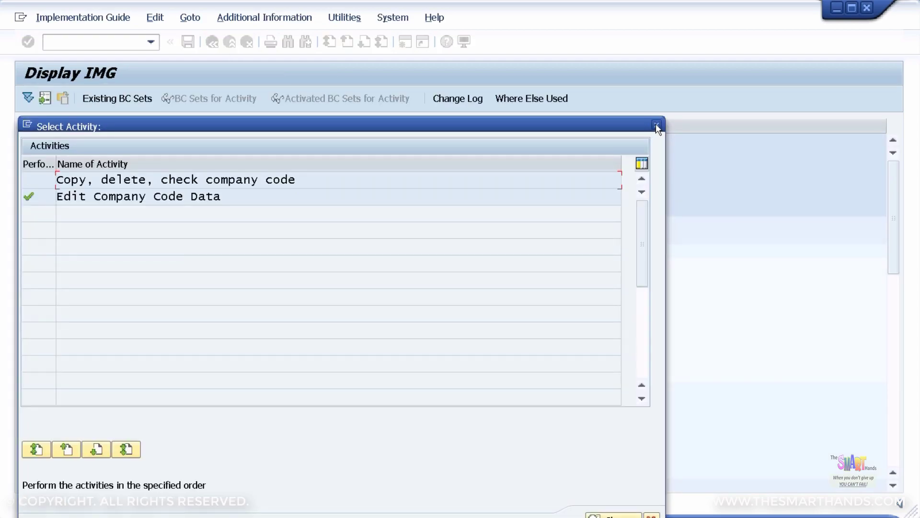
left_click(657, 125)
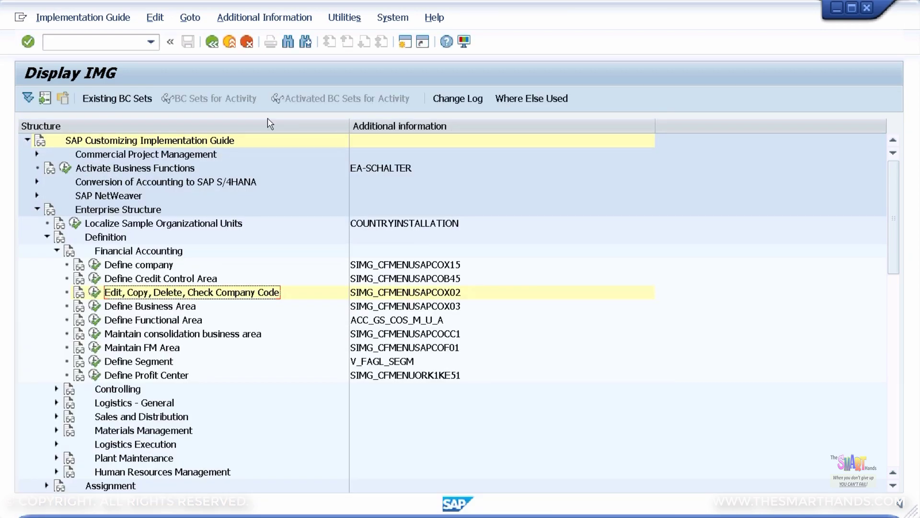